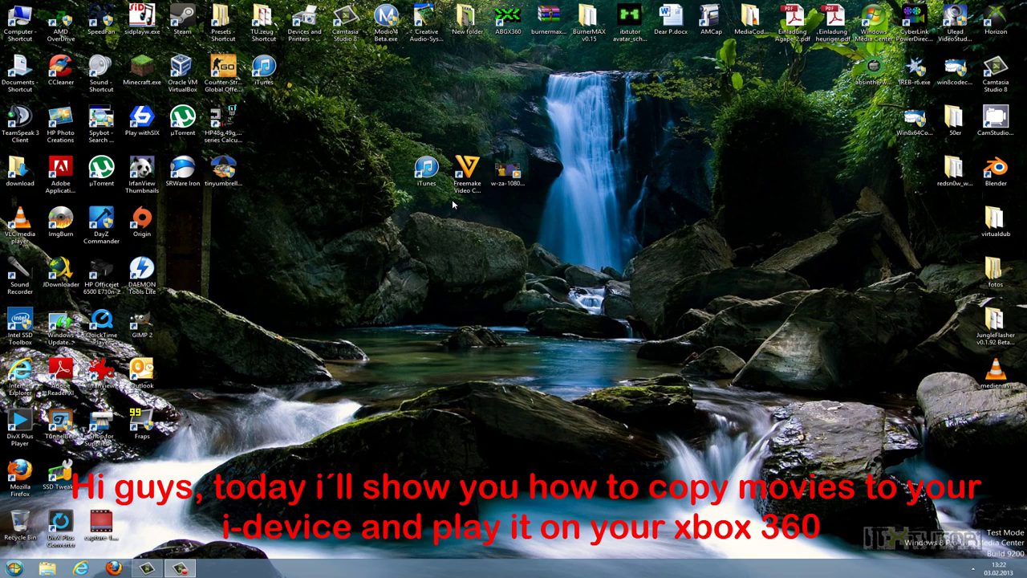
{"action": "left_click", "coordinate": [511, 189]}
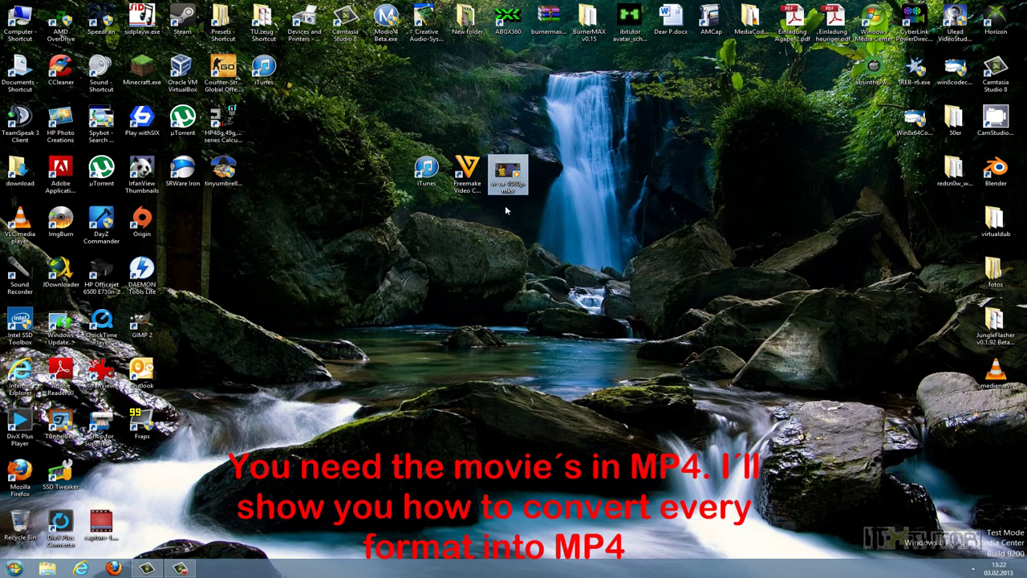
{"action": "left_click", "coordinate": [523, 189]}
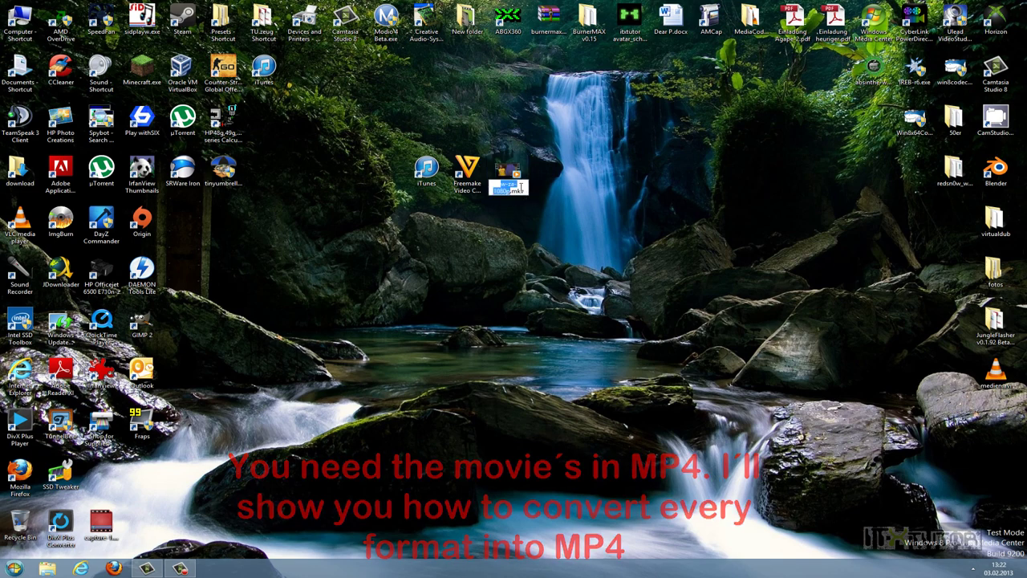
{"action": "key", "text": "Escape"}
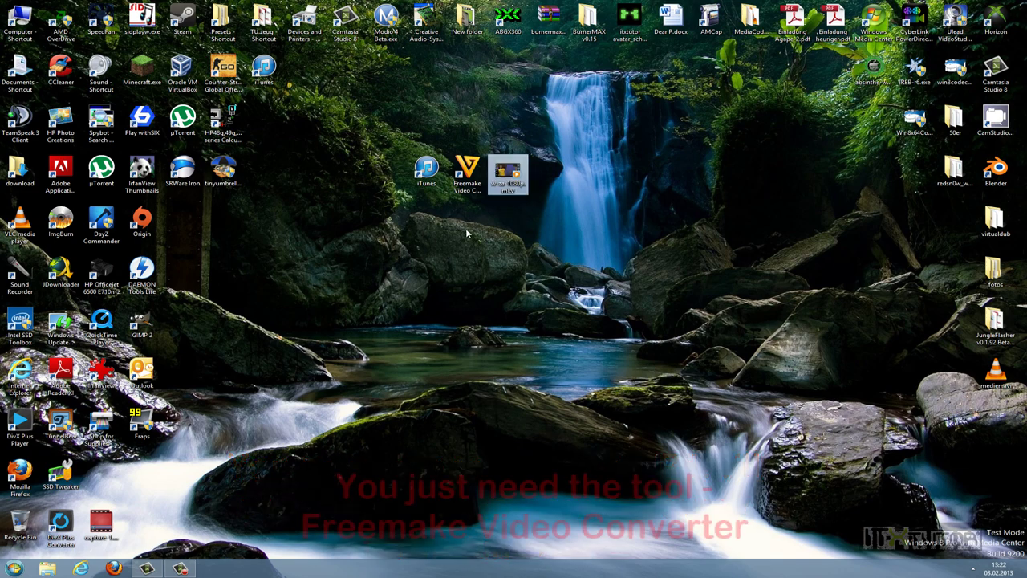
Step: Launch Freemake Video Converter from the desktop
{"action": "left_click", "coordinate": [467, 176], "text": "ctrl"}
{"action": "left_click", "coordinate": [472, 185]}
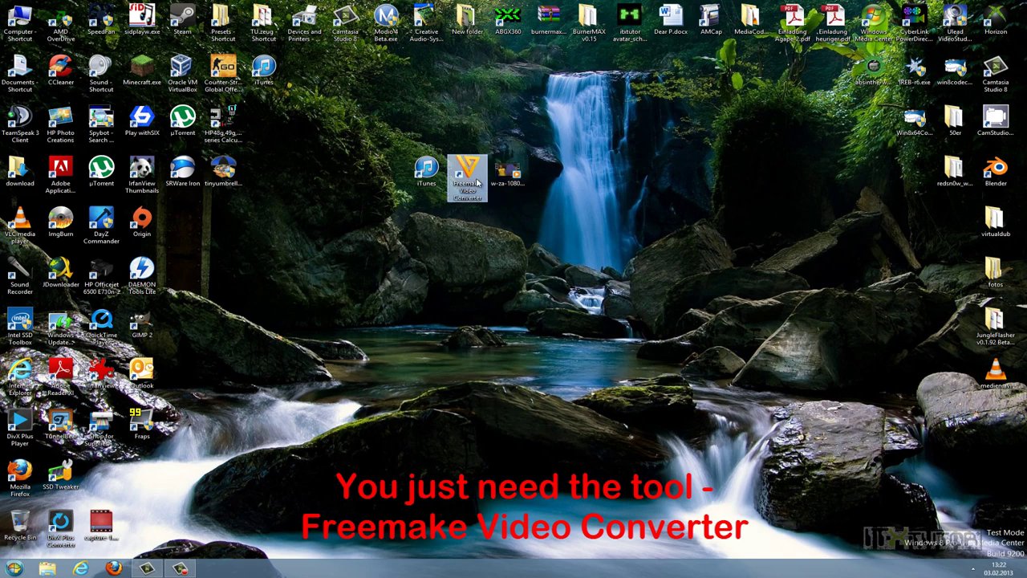
{"action": "mouse_move", "coordinate": [476, 183]}
{"action": "left_mouse_down"}
{"action": "mouse_move", "coordinate": [488, 184]}
{"action": "mouse_move", "coordinate": [479, 187]}
{"action": "left_mouse_up"}
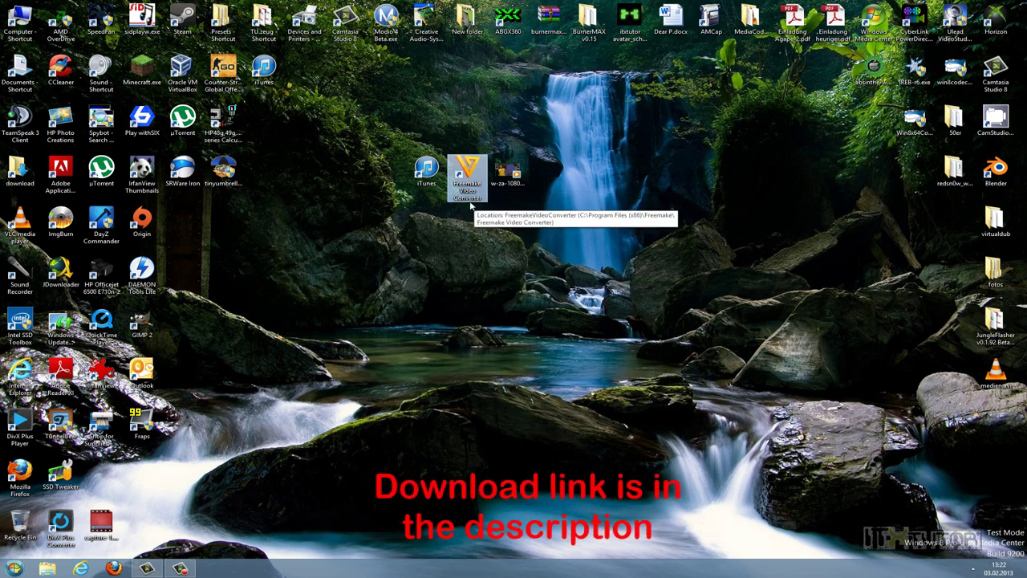
{"action": "double_click", "coordinate": [463, 188]}
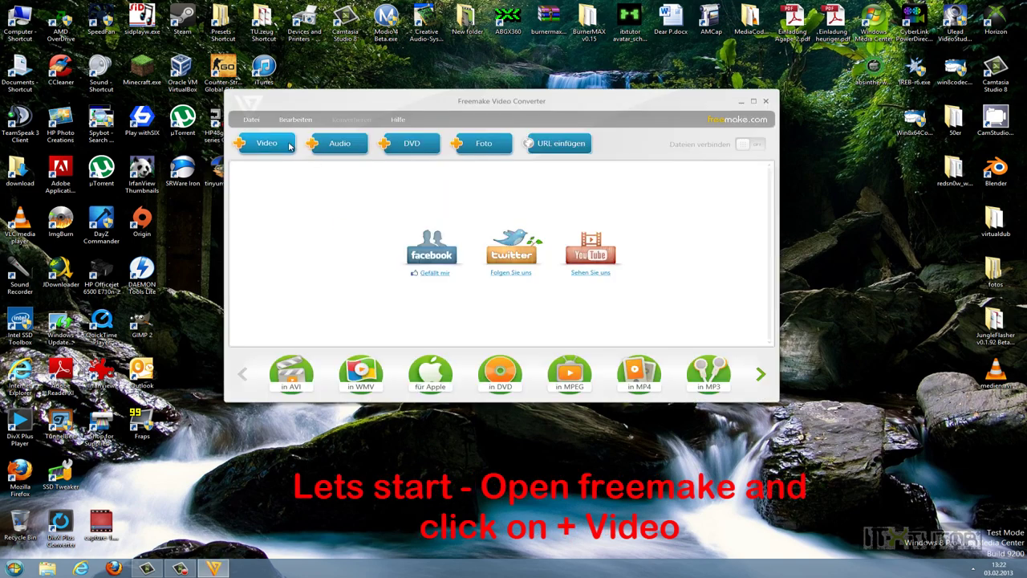
Step: Add the video file w-za-1080p.mkv from the Desktop folder to the conversion list
{"action": "left_click", "coordinate": [267, 144]}
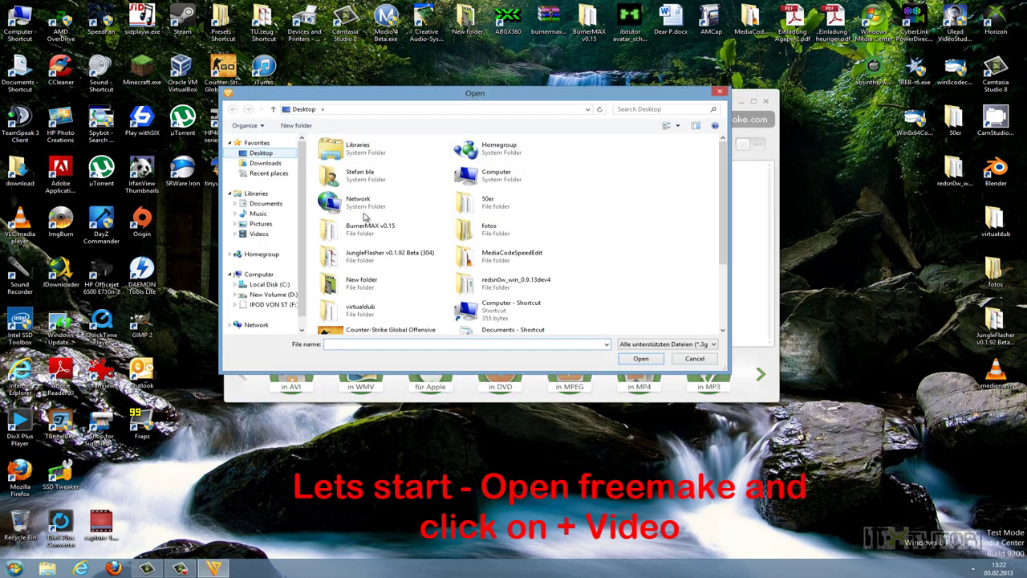
{"action": "scroll", "coordinate": [497, 265], "scroll_direction": "down", "scroll_amount": 5}
{"action": "left_click", "coordinate": [499, 321]}
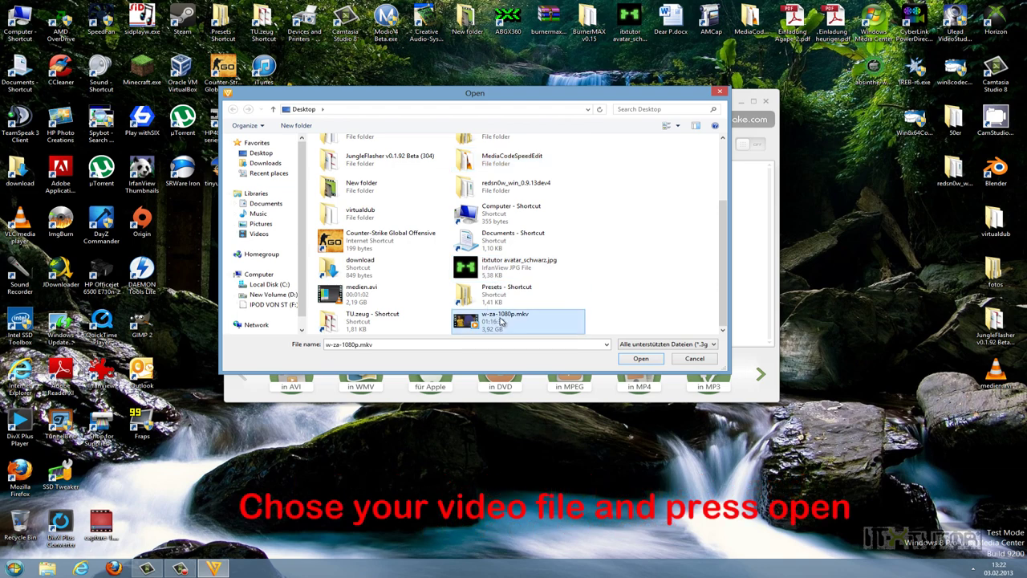
{"action": "left_click", "coordinate": [643, 359]}
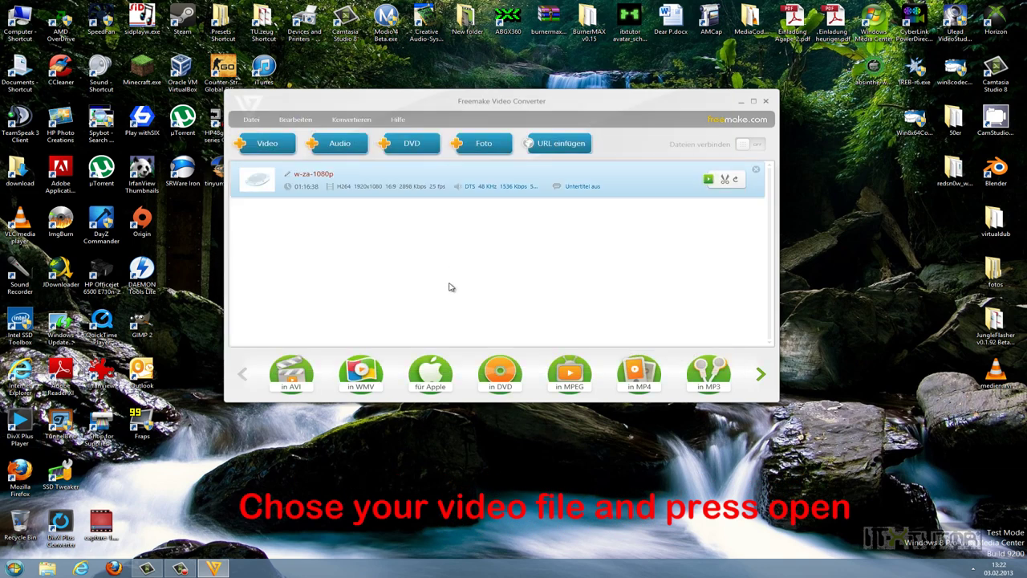
Step: Choose conversion for Apple devices with the iPod Nano 7 profile as output
{"action": "left_click", "coordinate": [434, 377]}
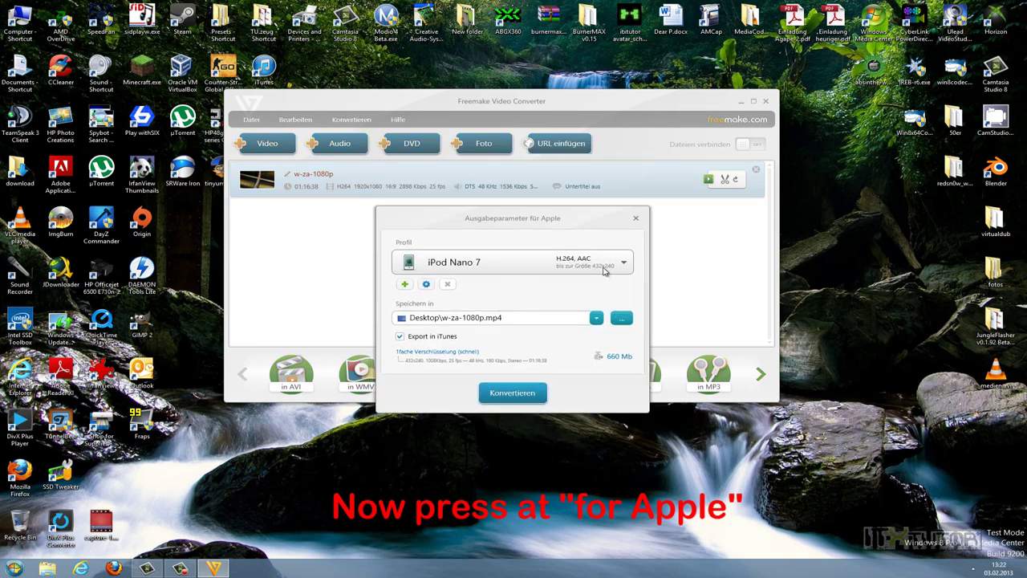
{"action": "left_click", "coordinate": [586, 265]}
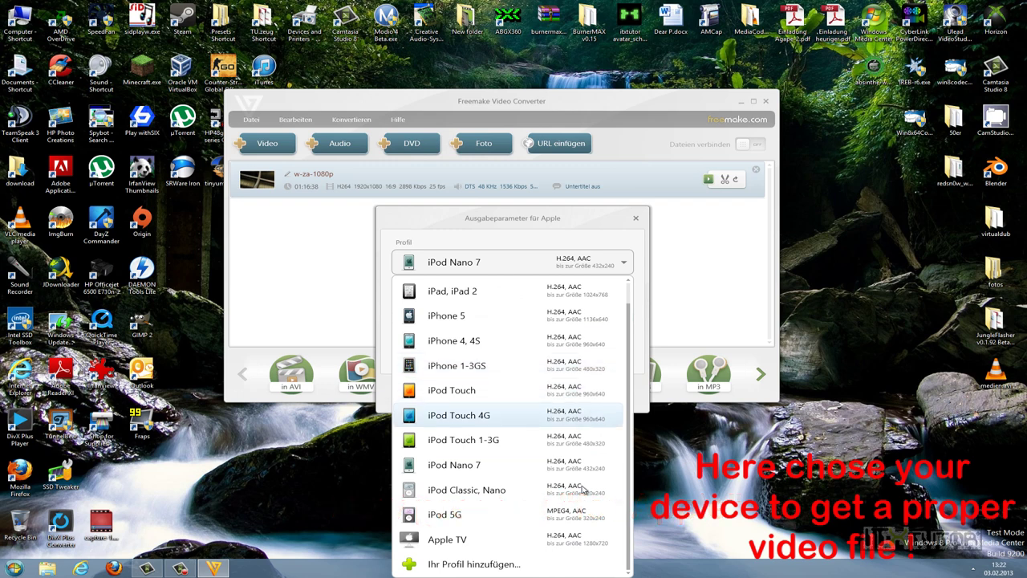
{"action": "scroll", "coordinate": [553, 337], "scroll_direction": "up", "scroll_amount": 1}
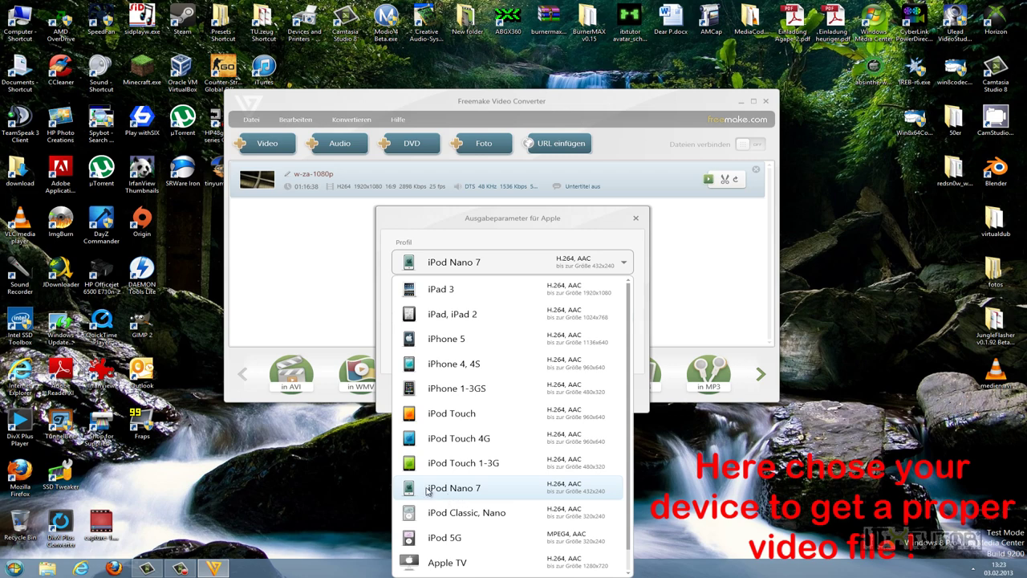
{"action": "left_click", "coordinate": [590, 489]}
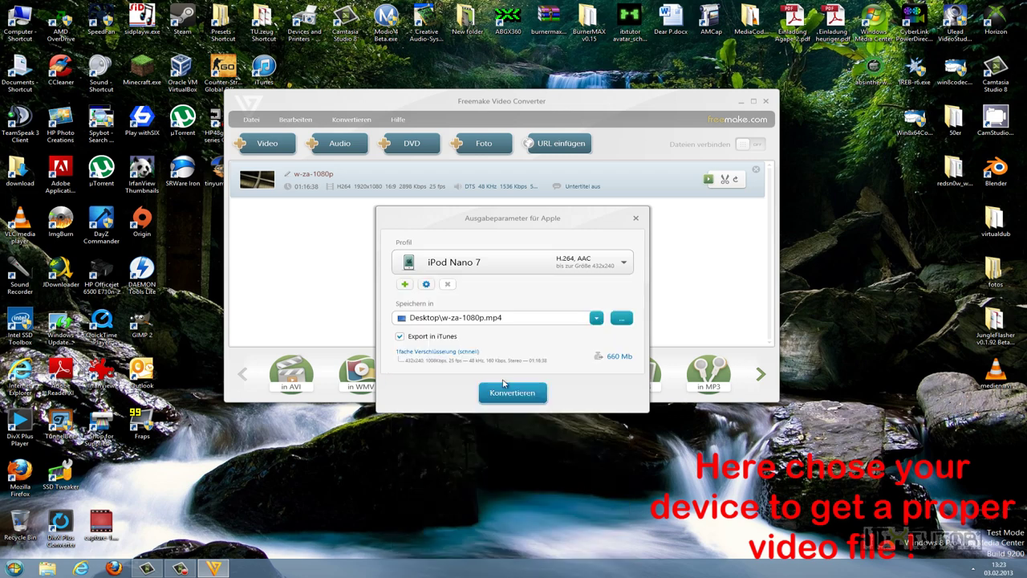
Step: Keep the iTunes export enabled and set the output file to w-za-1080p.mp4 in the Videos library
{"action": "left_click", "coordinate": [400, 337]}
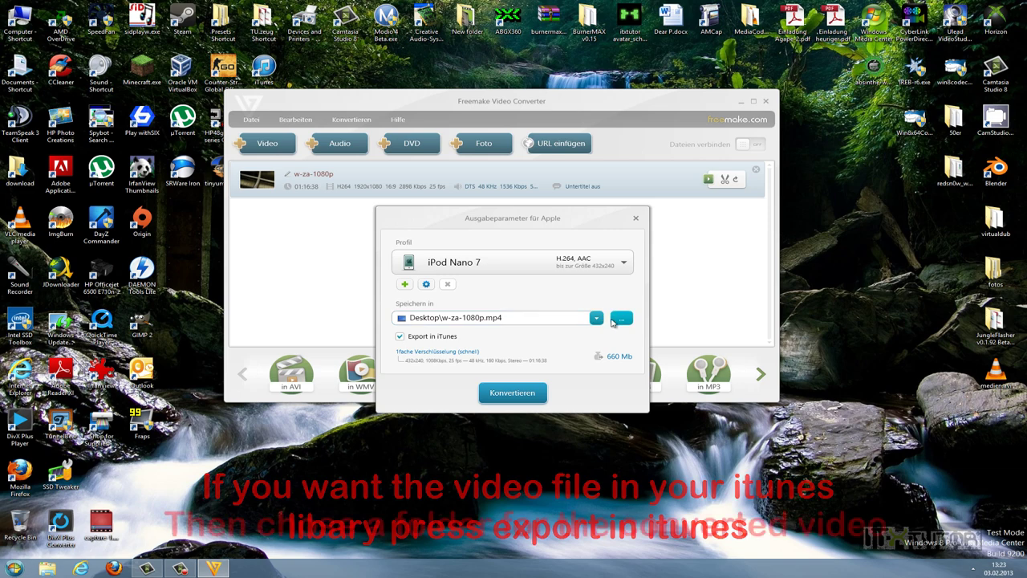
{"action": "left_click", "coordinate": [620, 318]}
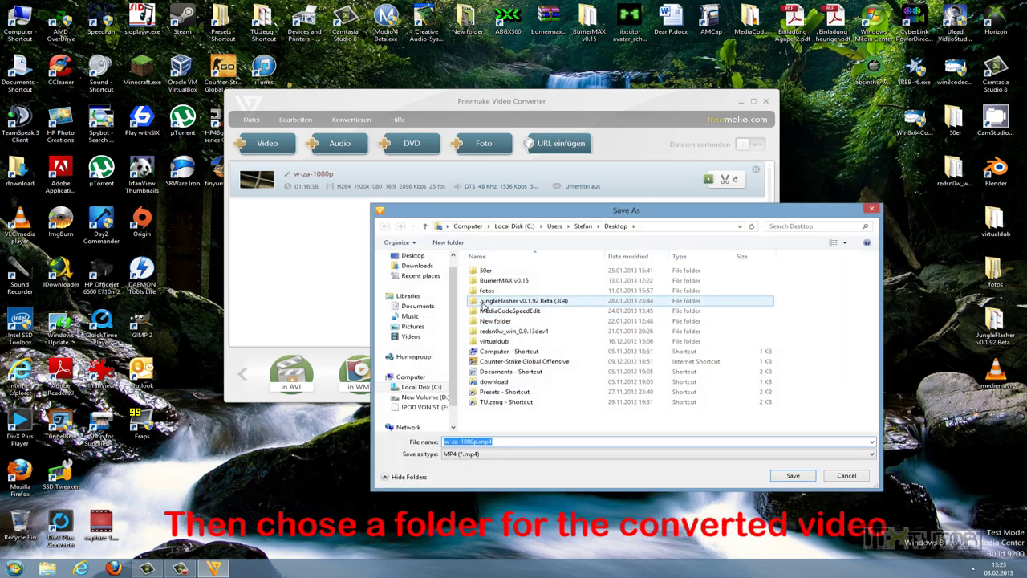
{"action": "left_click", "coordinate": [409, 336]}
{"action": "left_click", "coordinate": [794, 475]}
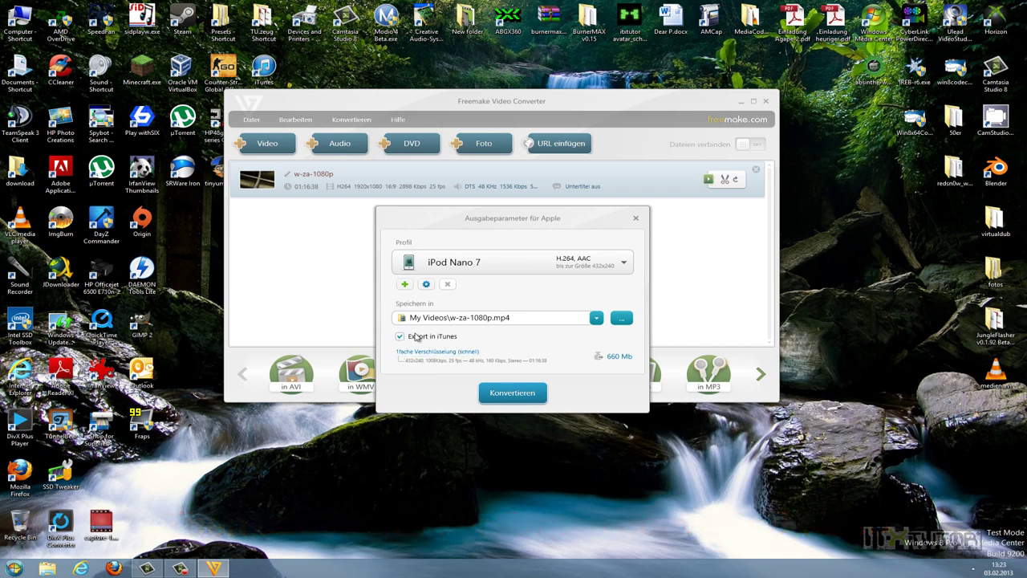
{"action": "left_click", "coordinate": [515, 317]}
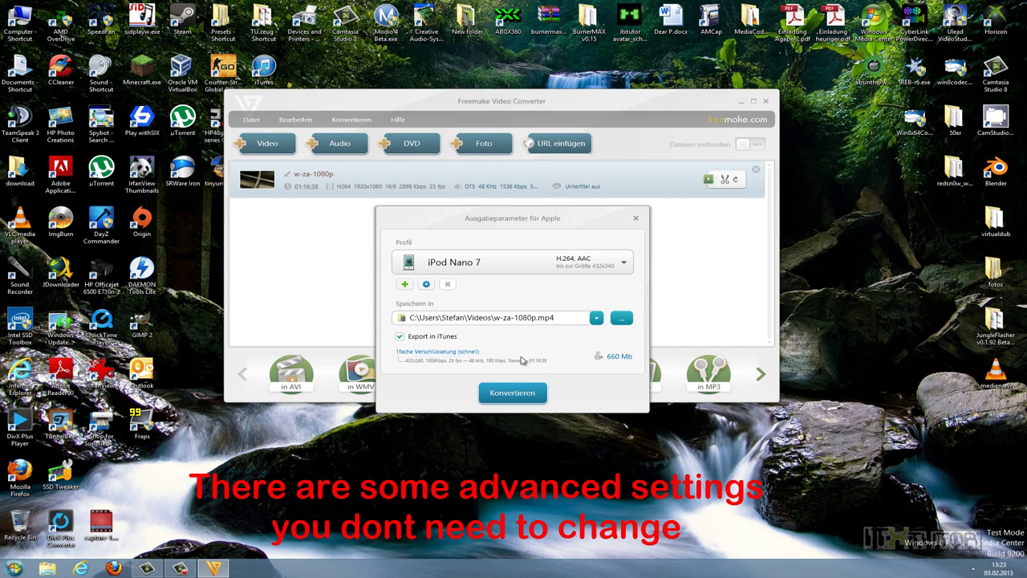
Step: Keep the fast single-pass encoding and accept the iPod profile's detailed settings unchanged as the custom profile Benutzerdefiniert
{"action": "left_click", "coordinate": [439, 351]}
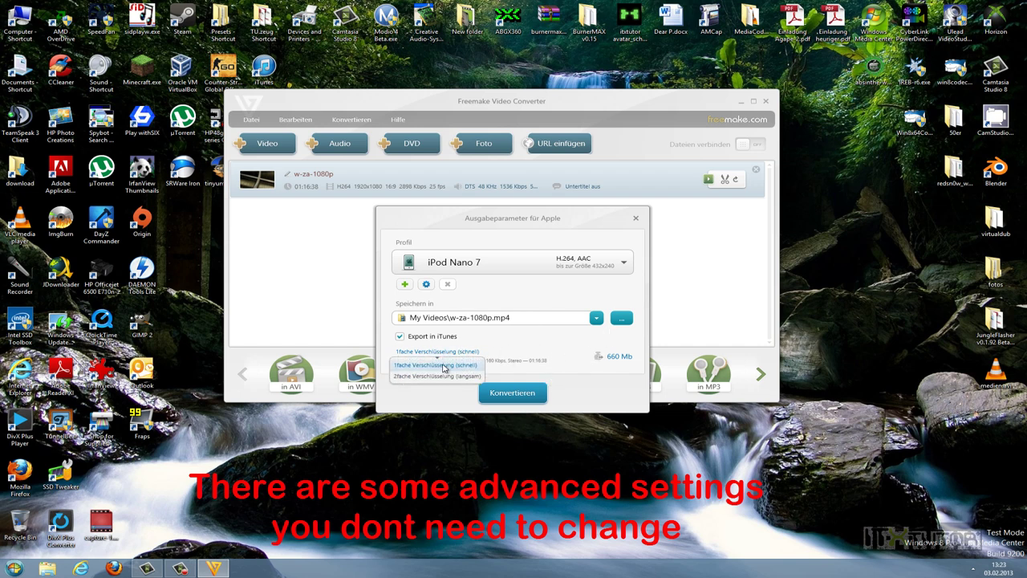
{"action": "left_click", "coordinate": [444, 365]}
{"action": "left_click", "coordinate": [426, 284]}
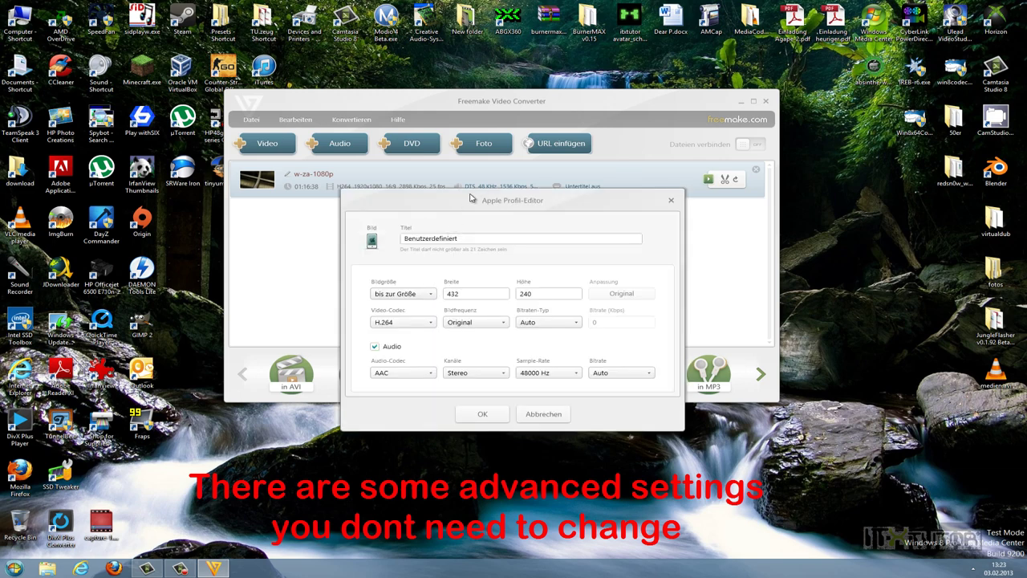
{"action": "left_click_drag", "start_coordinate": [472, 199], "coordinate": [356, 181]}
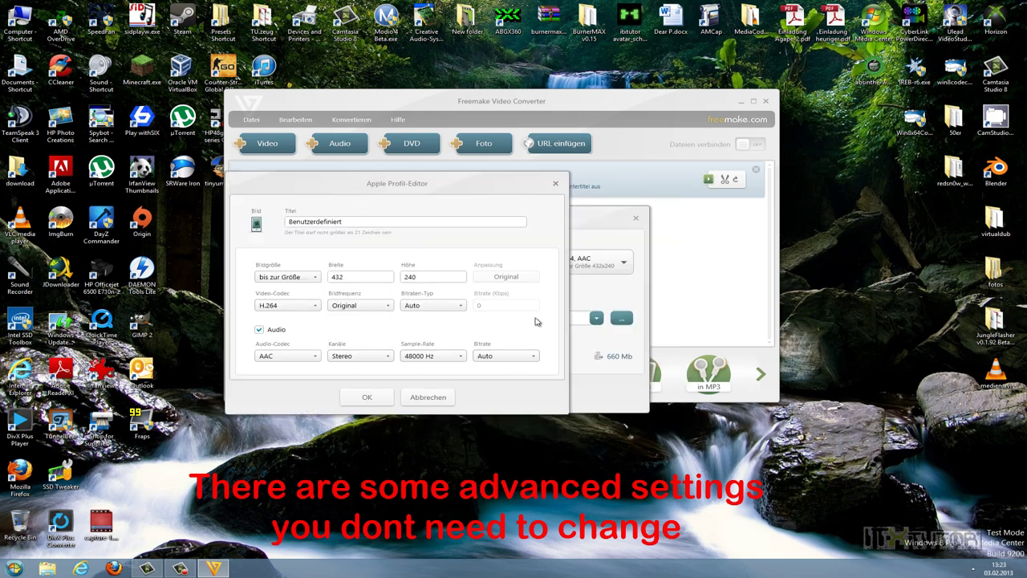
{"action": "left_click", "coordinate": [366, 396]}
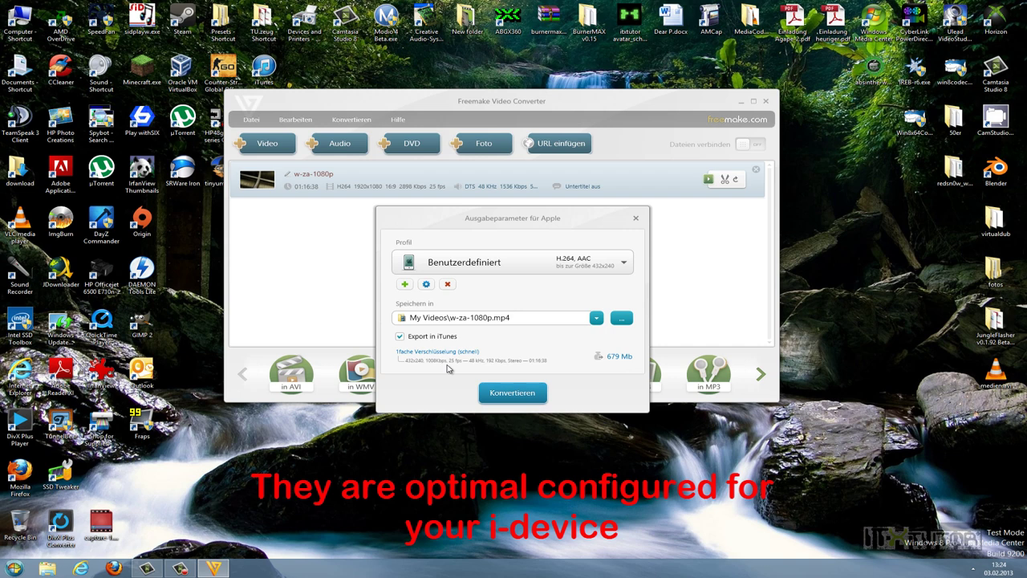
Step: Start converting w-za-1080p with the chosen Apple output settings and reposition the progress window
{"action": "left_click", "coordinate": [511, 392]}
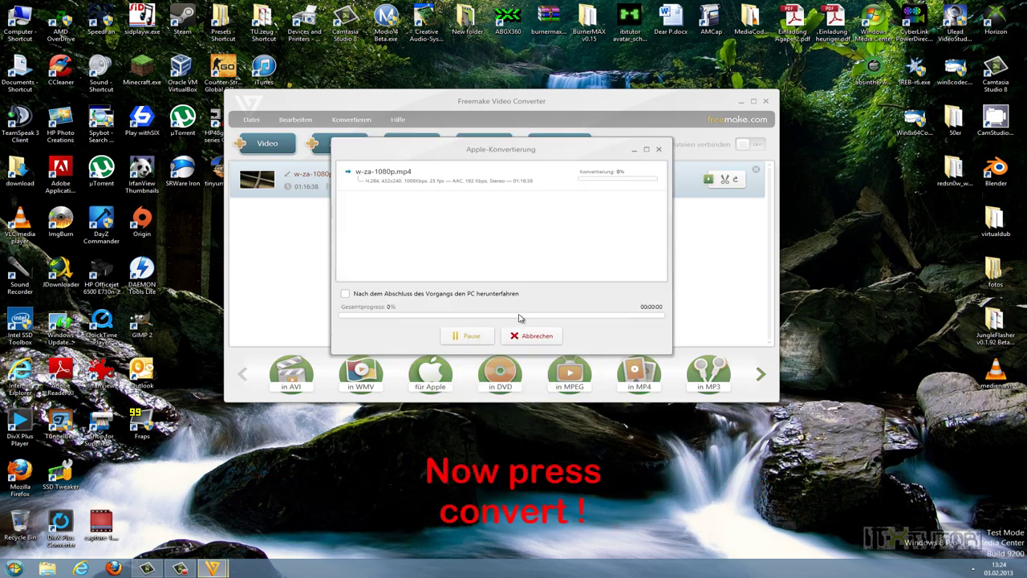
{"action": "left_click_drag", "start_coordinate": [539, 152], "coordinate": [561, 175]}
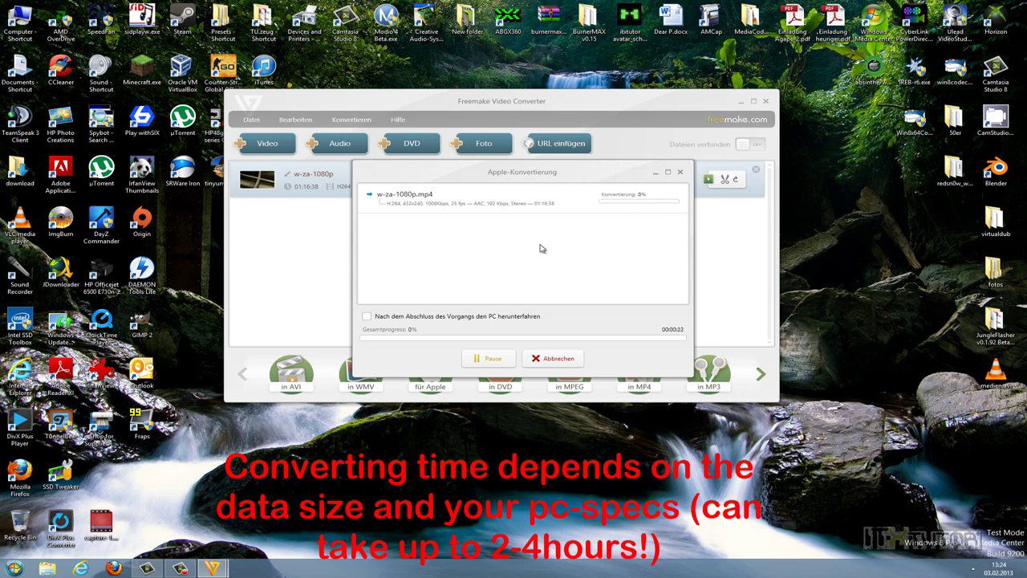
{"action": "left_click_drag", "start_coordinate": [518, 170], "coordinate": [512, 147]}
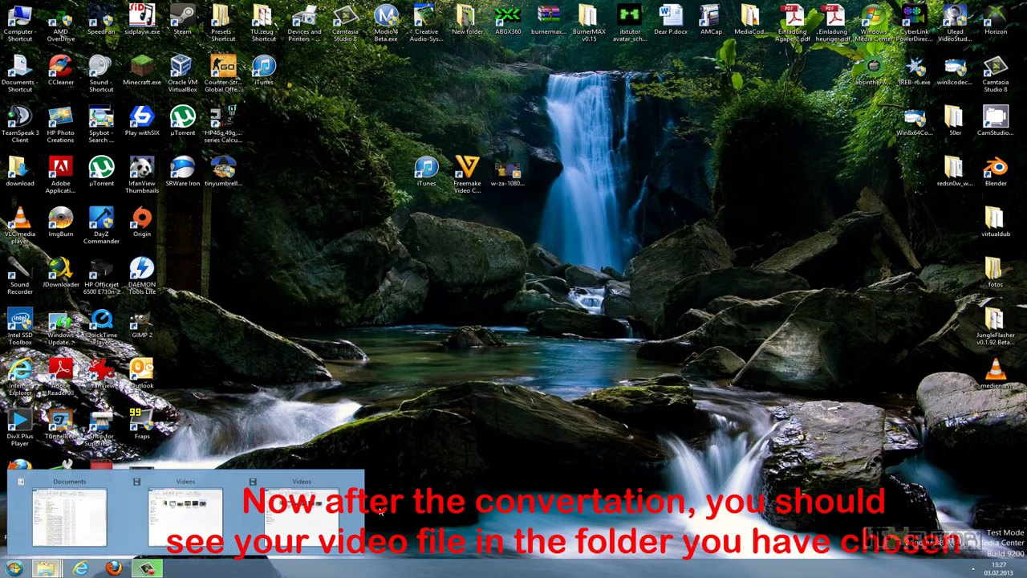
Step: Check the Videos folder for the converted file w-za-1080p.mp4 and put the folder window away
{"action": "left_click", "coordinate": [195, 514]}
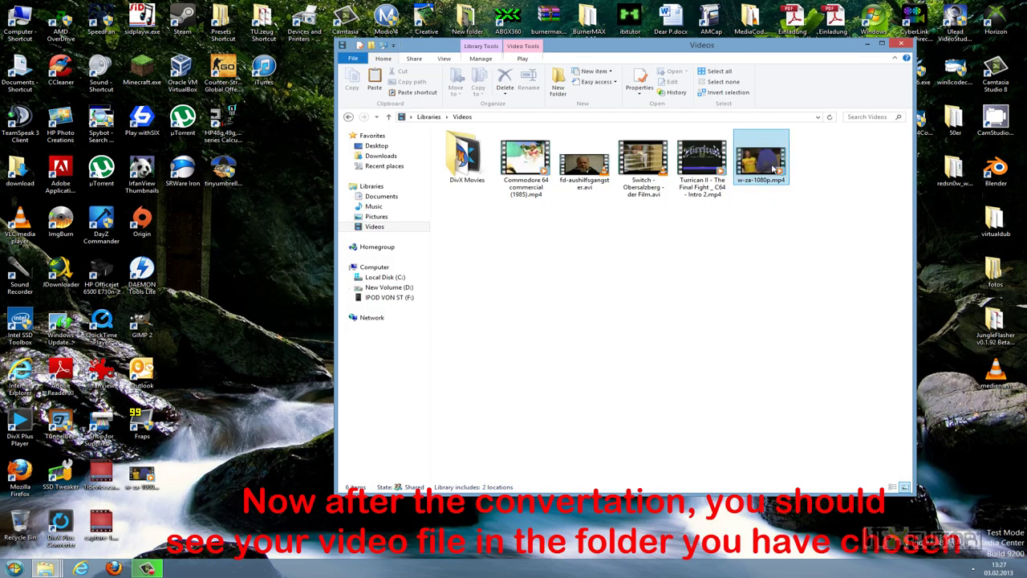
{"action": "left_click", "coordinate": [873, 43]}
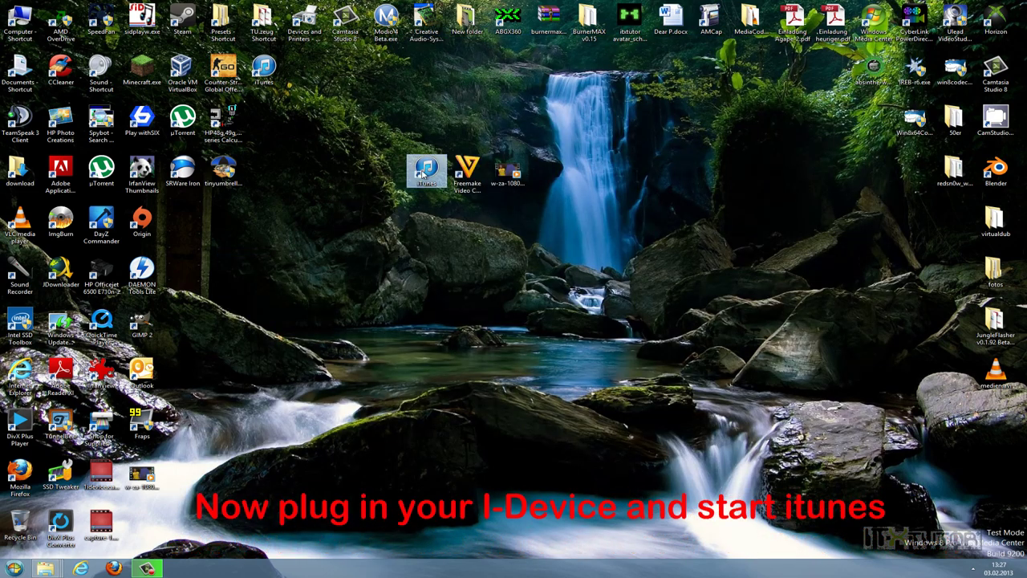
Step: Switch to iTunes, review the connected iPod's film sync selection including w-za-1080p, and finish the device settings
{"action": "double_click", "coordinate": [425, 171]}
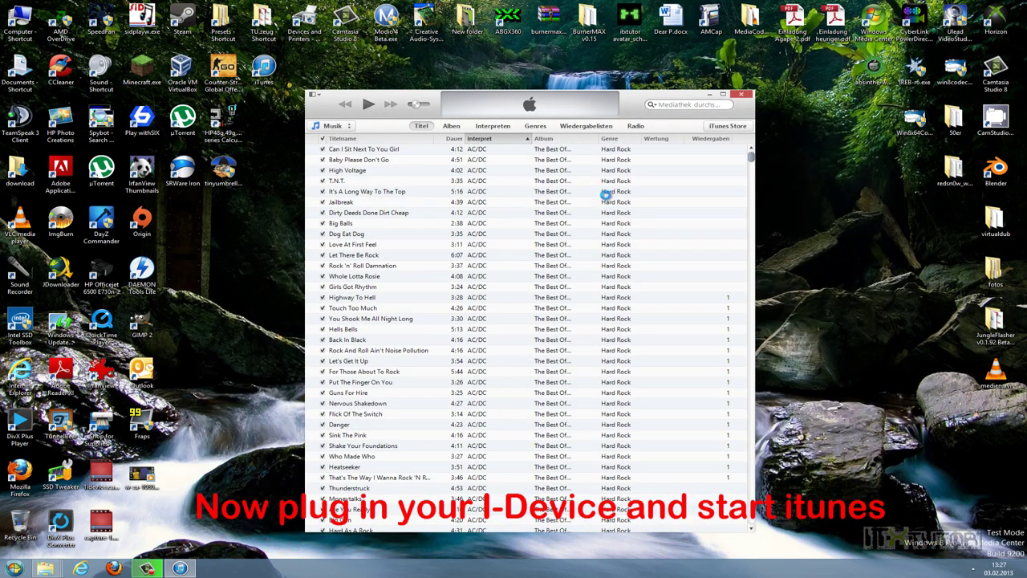
{"action": "left_click", "coordinate": [678, 128]}
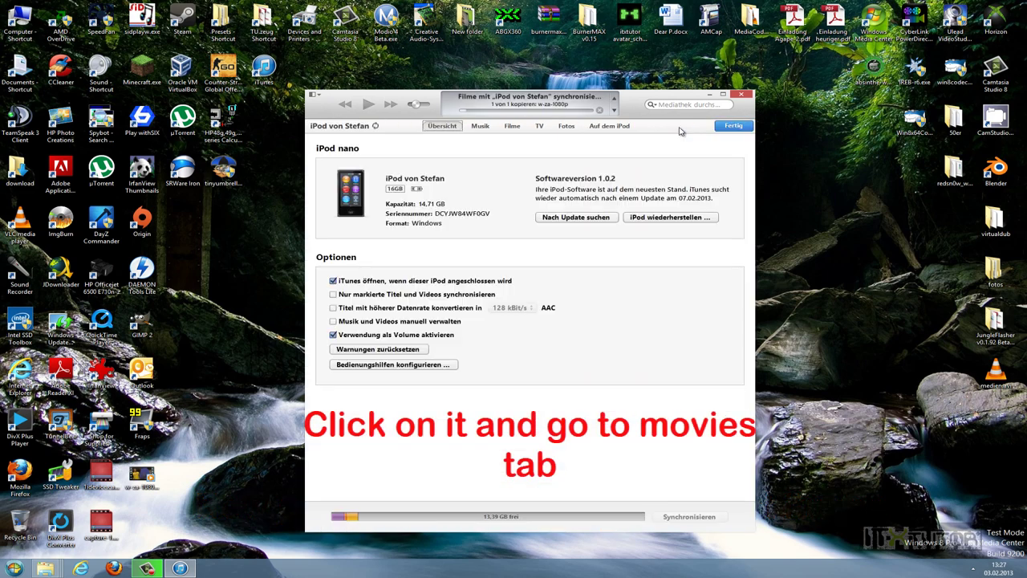
{"action": "left_click", "coordinate": [515, 128]}
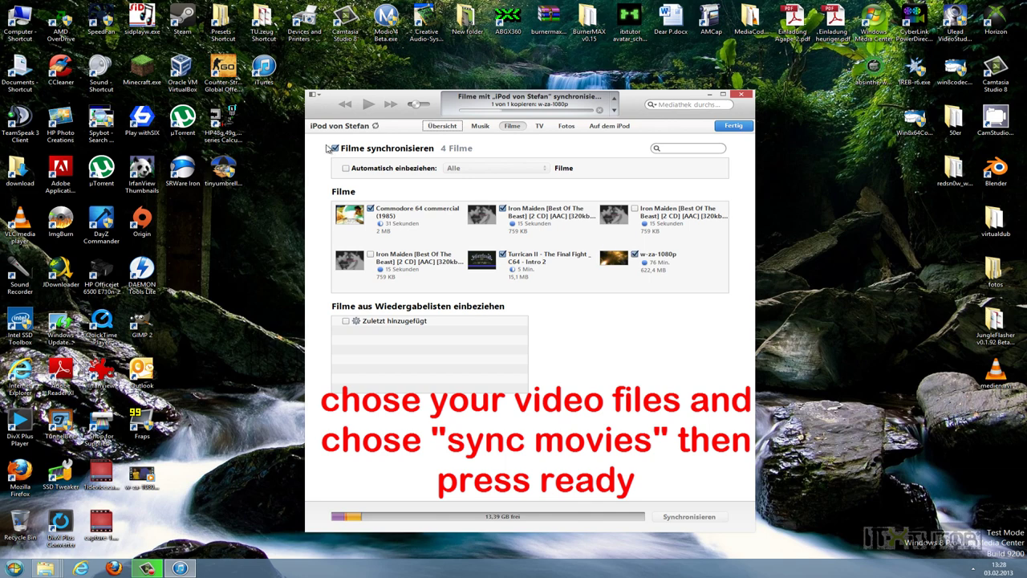
{"action": "left_click", "coordinate": [731, 126]}
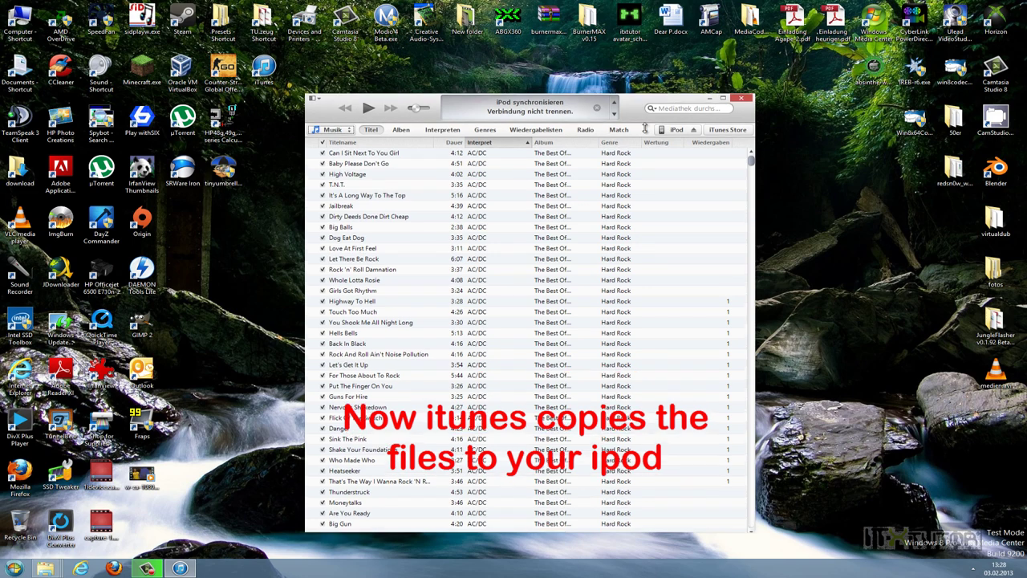
{"action": "left_click_drag", "start_coordinate": [638, 97], "coordinate": [801, 92]}
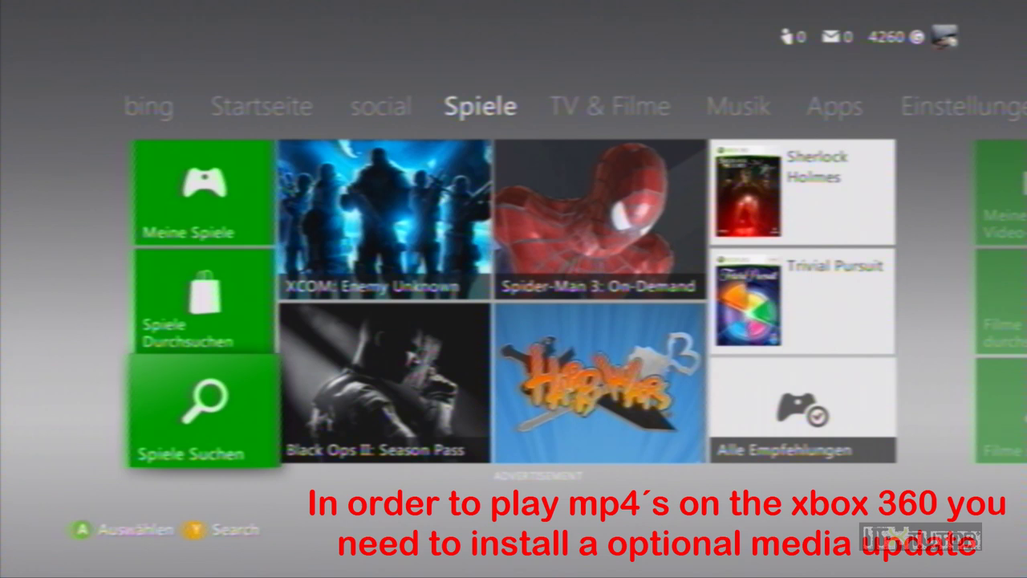
Step: Switch to the Xbox 360 dashboard and open the games search
{"action": "key", "text": "Up"}
{"action": "key", "text": "Down"}
{"action": "key", "text": "Return"}
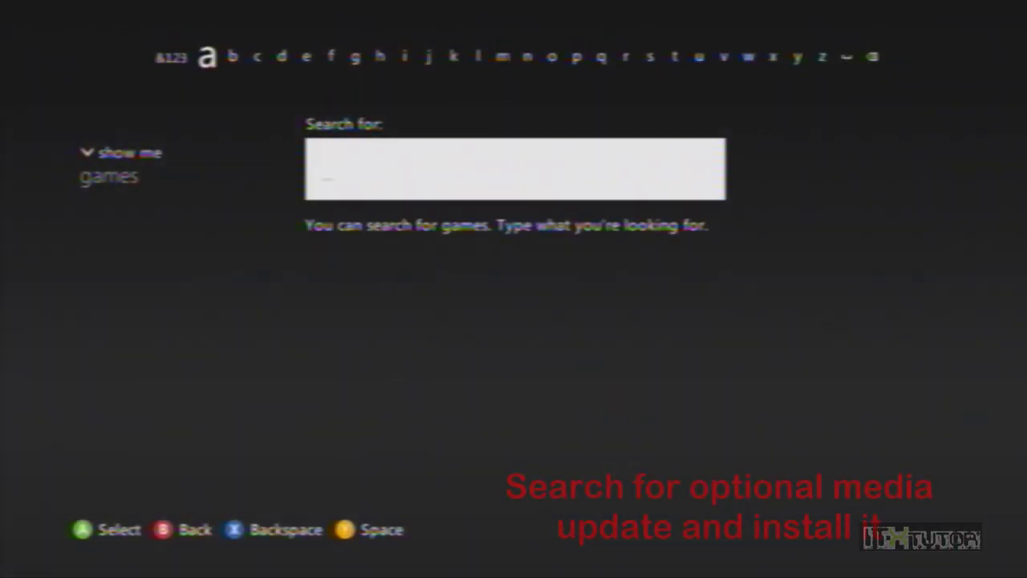
Step: Enter "opt" in the games search and run the suggested search "optionale medienaktualisierung"
{"action": "key", "text": "Right"}
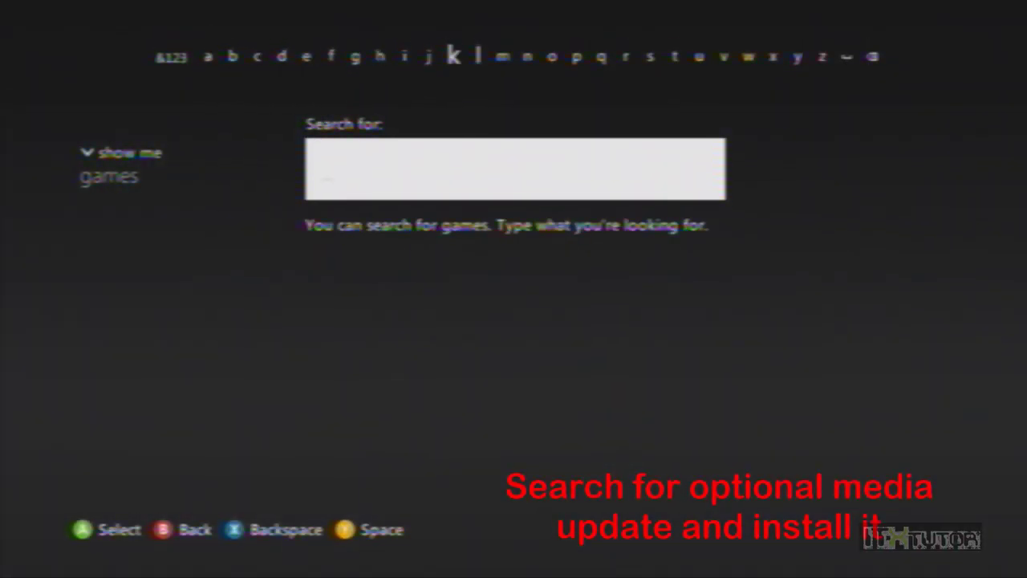
{"action": "type", "text": "op"}
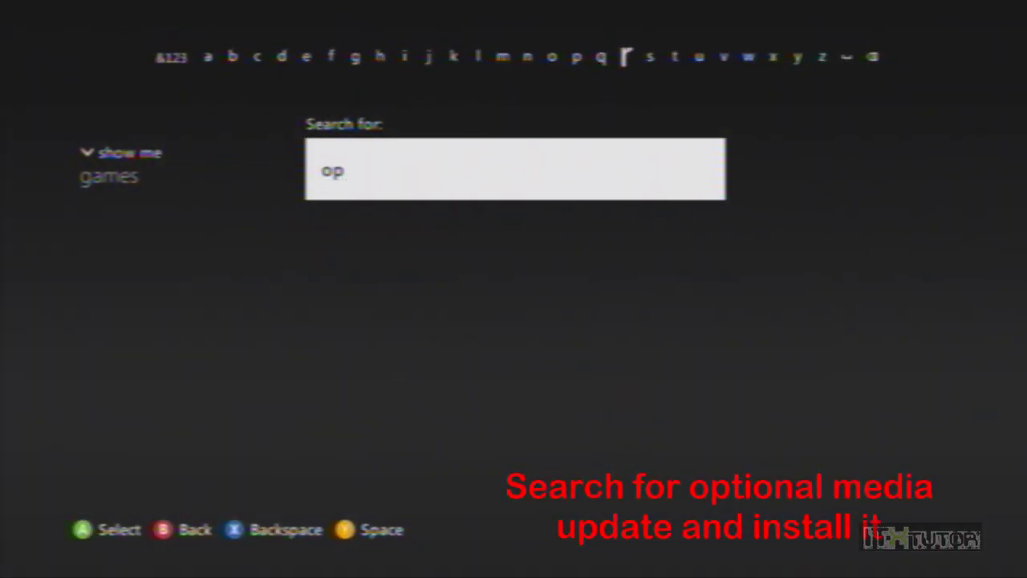
{"action": "type", "text": "t"}
{"action": "key", "text": "Down"}
{"action": "key", "text": "Down"}
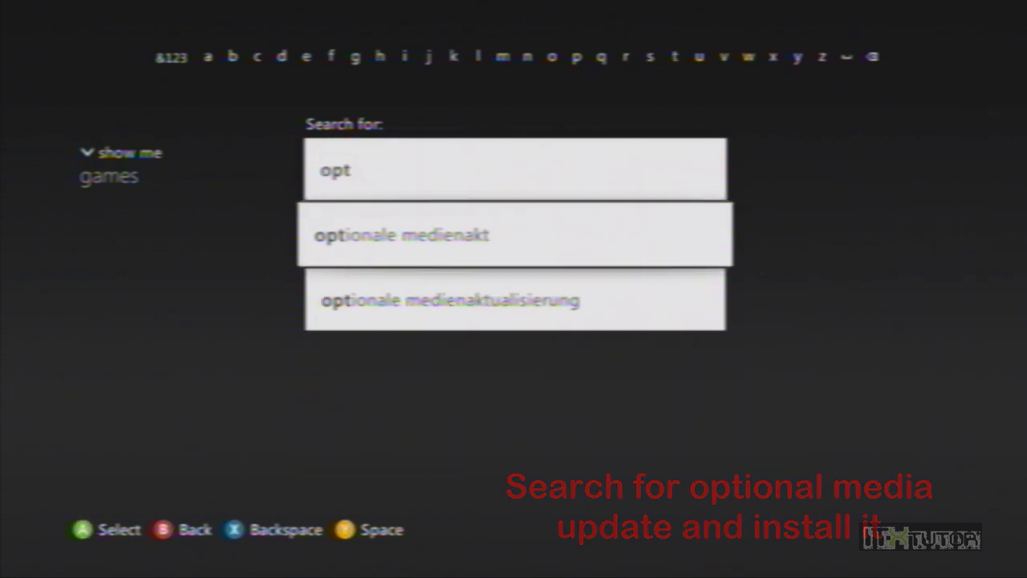
{"action": "key", "text": "Return"}
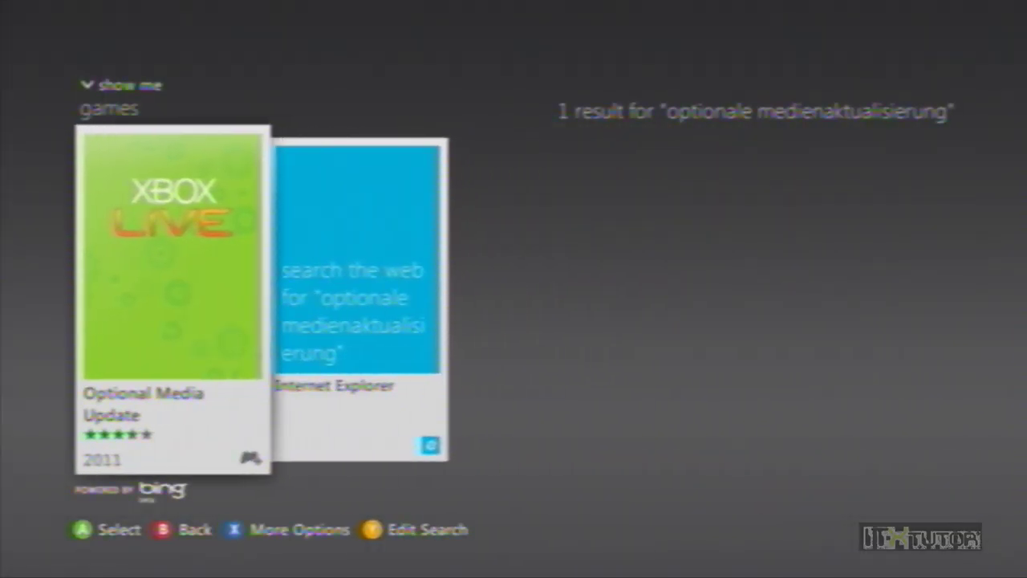
Step: Download the free Optional Media Update from the search results to the hard drive and leave the active downloads list
{"action": "key", "text": "Return"}
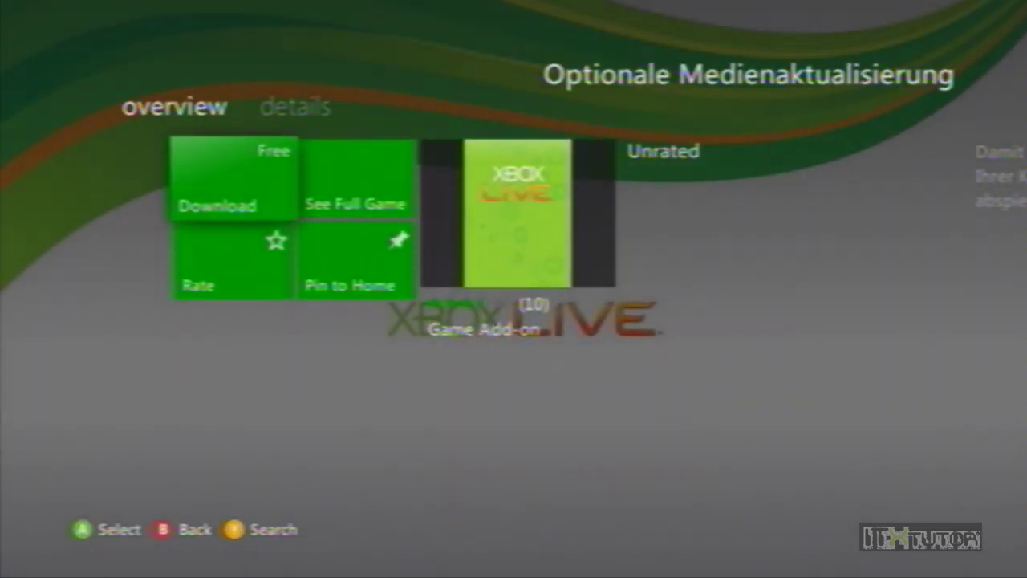
{"action": "key", "text": "Return"}
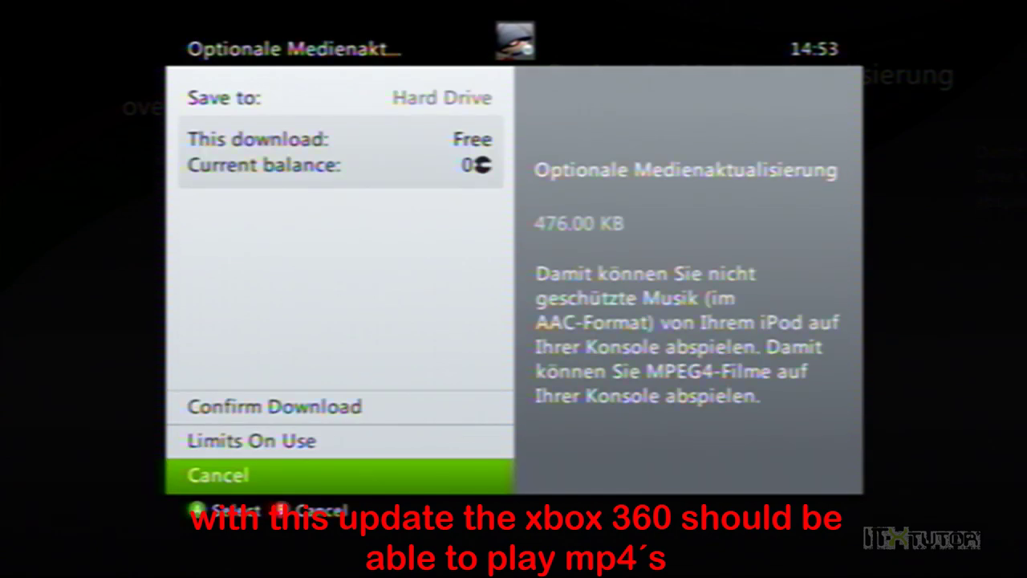
{"action": "key", "text": "Up"}
{"action": "key", "text": "Up"}
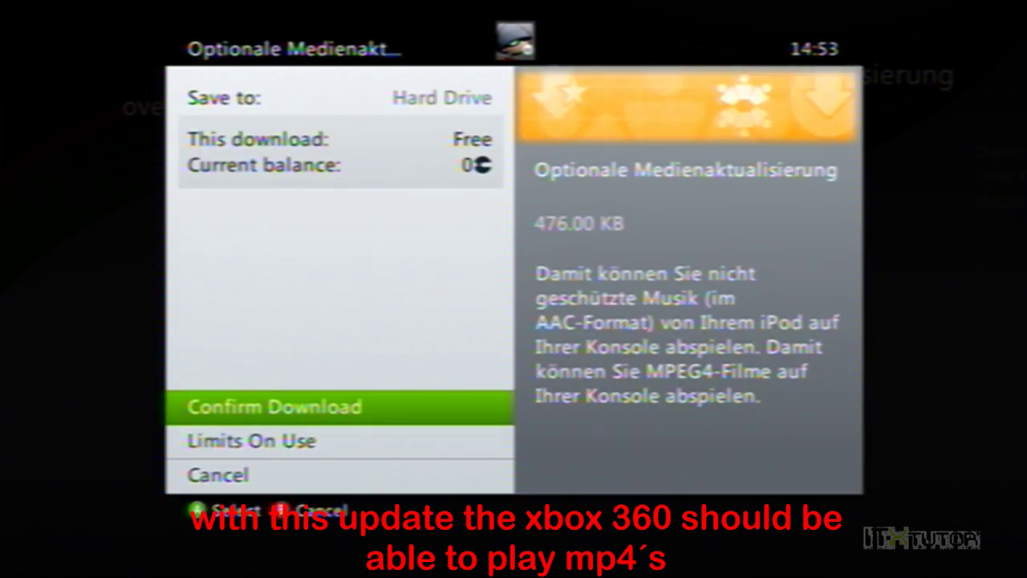
{"action": "key", "text": "Return"}
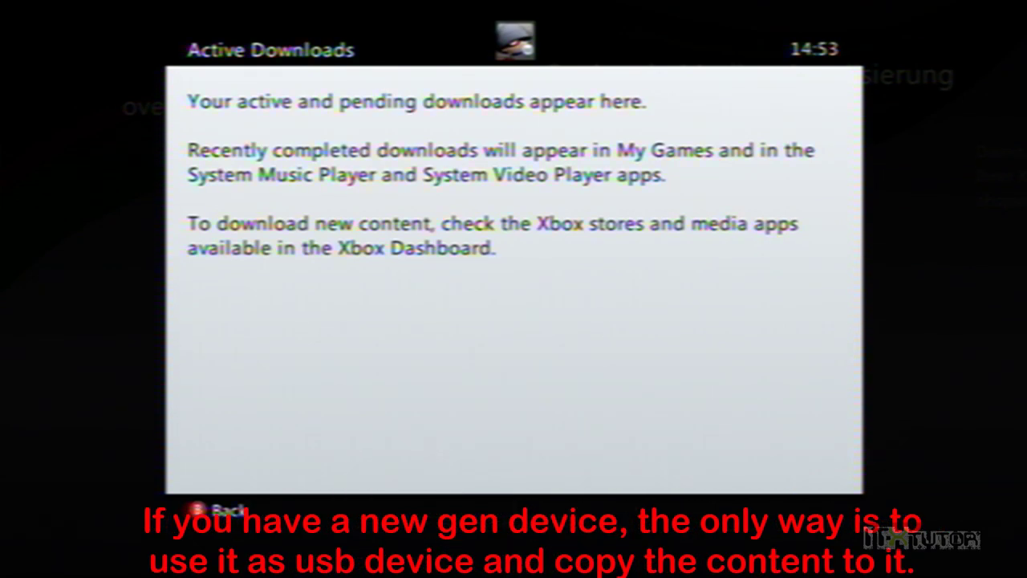
{"action": "key", "text": "Escape"}
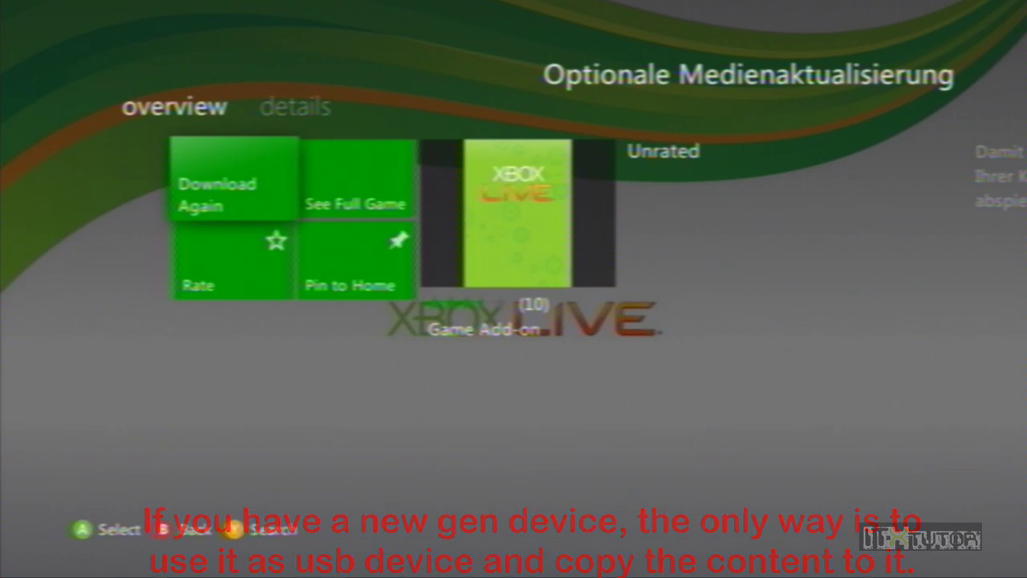
Step: Read the details of the Optionale Medienaktualisierung add-on and return to the Spiele section of the dashboard
{"action": "key", "text": "Right"}
{"action": "key", "text": "Right"}
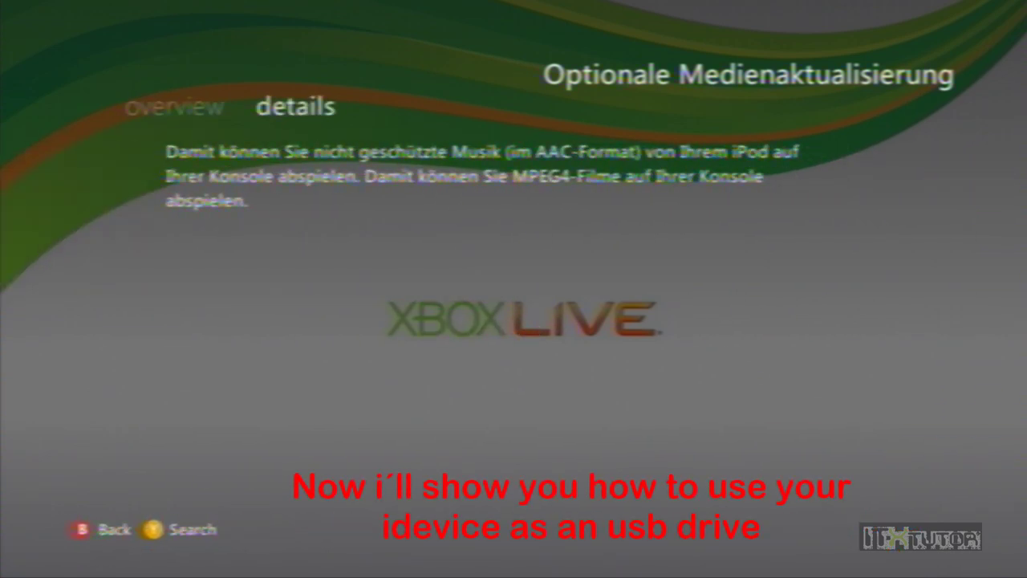
{"action": "key", "text": "Escape"}
{"action": "key", "text": "Escape"}
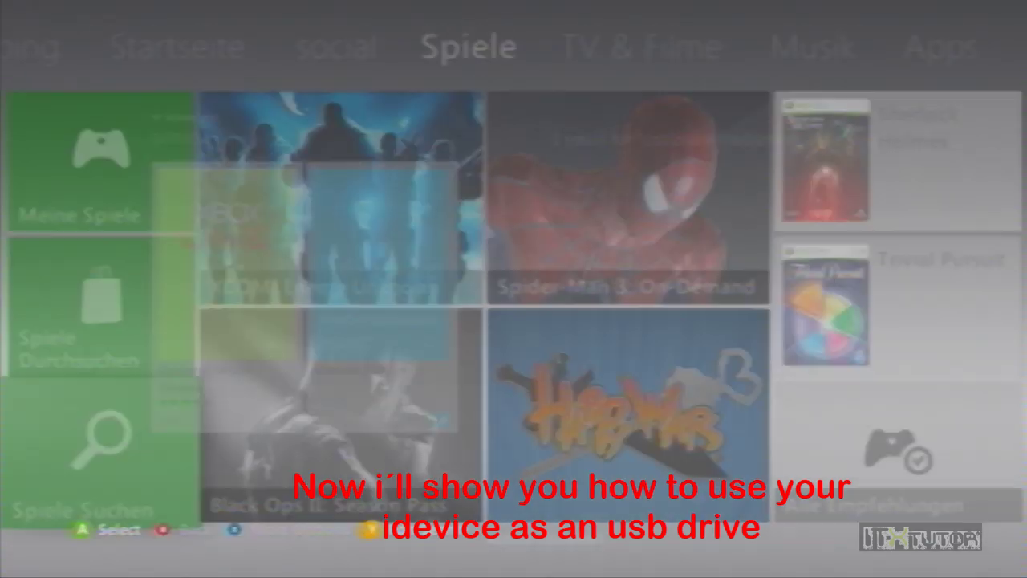